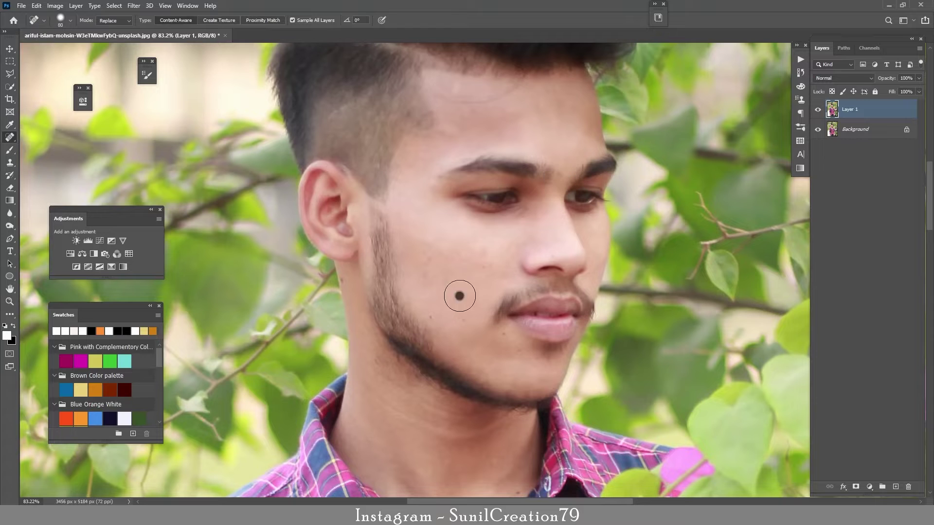
Remove the remaining dark blemishes on the cheek, jaw and chin with the Spot Healing Brush.
left_click(462, 321)
left_click(483, 267)
left_click(486, 256)
left_click(432, 318)
left_click_drag(505, 332, 521, 355)
Duplicate the retouched layer, hide the copy, and apply a Gaussian Blur to Layer 1 beneath it.
key("ctrl+j")
left_click(818, 109)
left_click(856, 129)
left_click(133, 5)
mouse_move(141, 116)
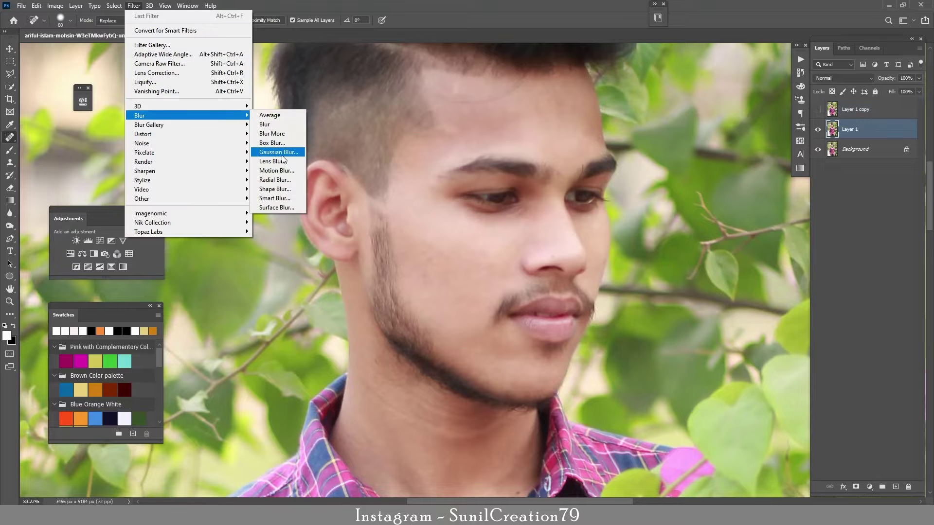
left_click(277, 152)
left_click(474, 318)
Show Layer 1 copy again and apply a High Pass filter with a radius of 3 pixels to it.
left_click(836, 112)
left_click(817, 109)
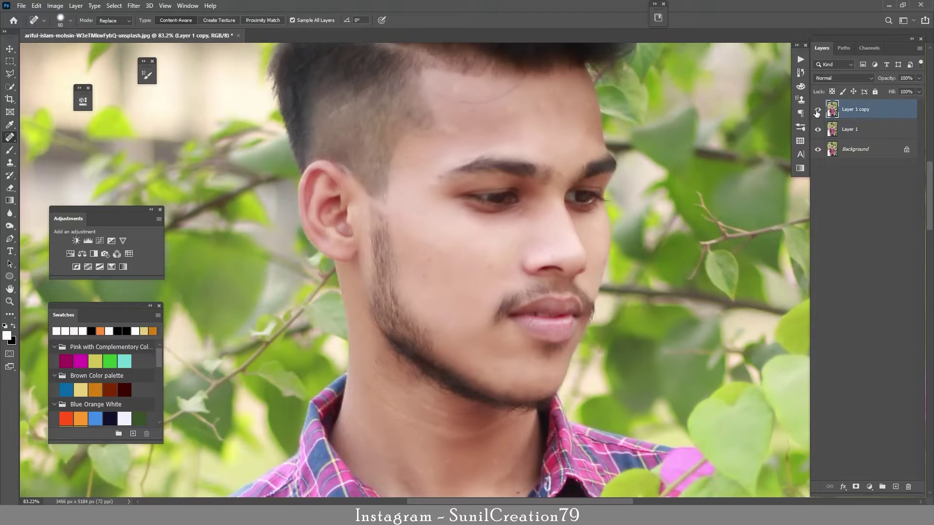
left_click(134, 5)
mouse_move(225, 200)
left_click(274, 208)
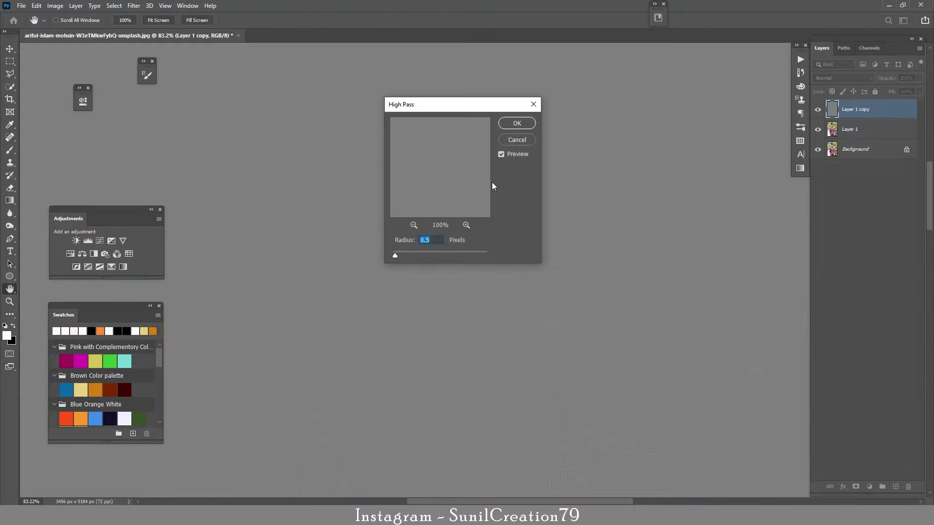
type("3")
left_click(517, 123)
Set the high-pass layer's blend mode to Linear Light and group it with the blurred Layer 1.
left_click(843, 78)
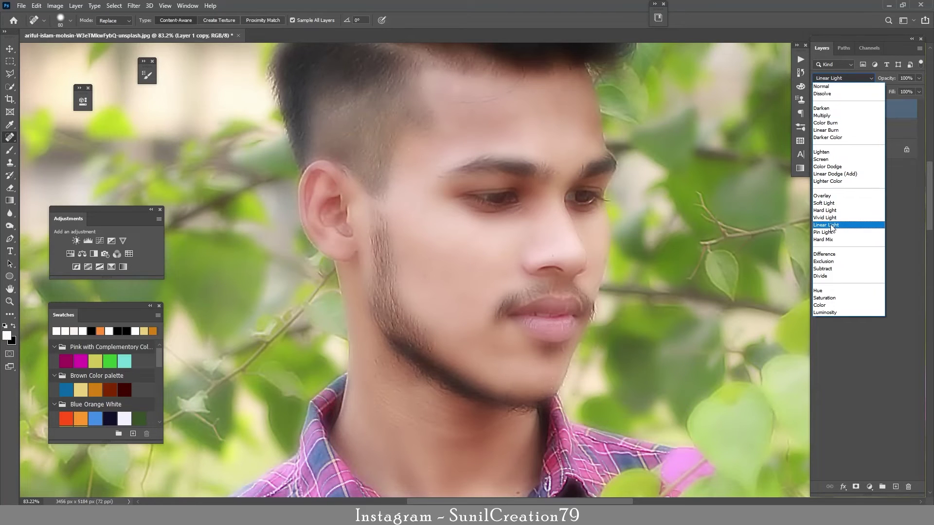
left_click(833, 225)
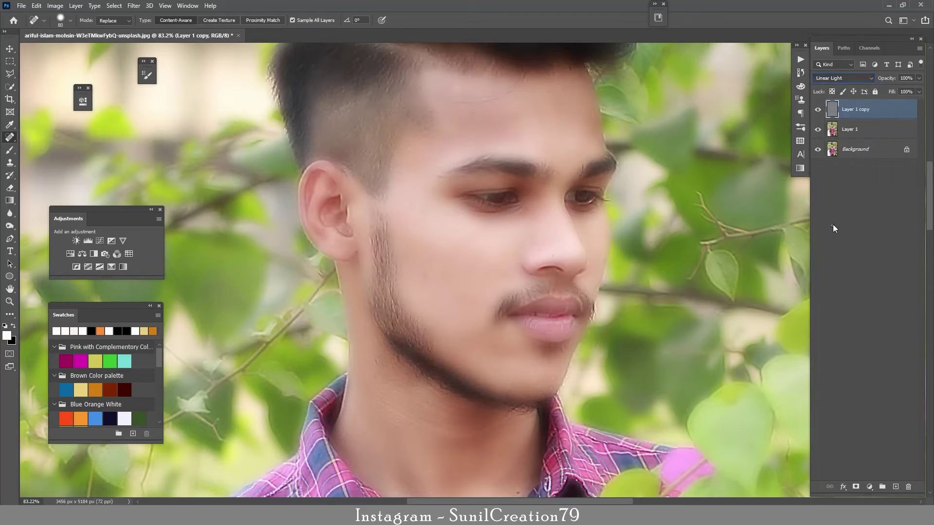
left_click(858, 132, "shift")
key("ctrl+g")
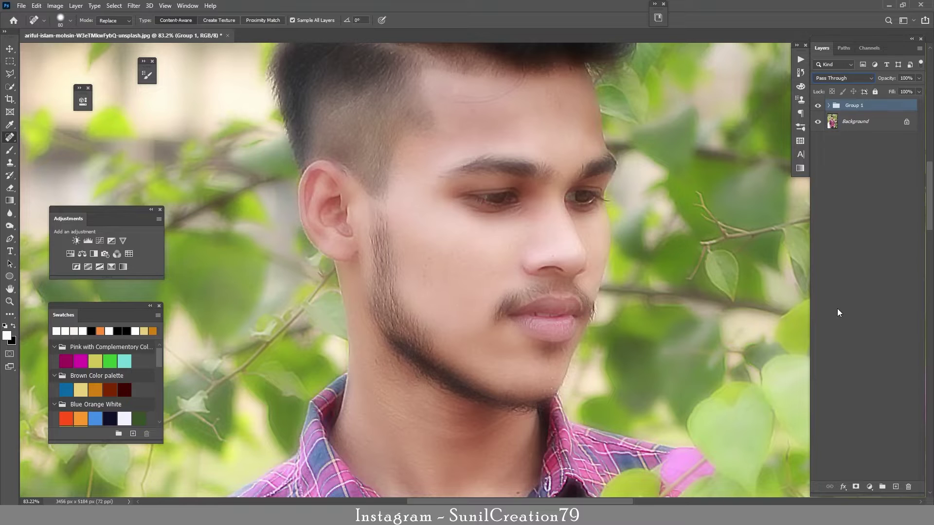
Add a black mask to Group 1 and paint white over the facial skin with a small soft brush, avoiding the main features.
left_click(856, 487, "alt")
key("b")
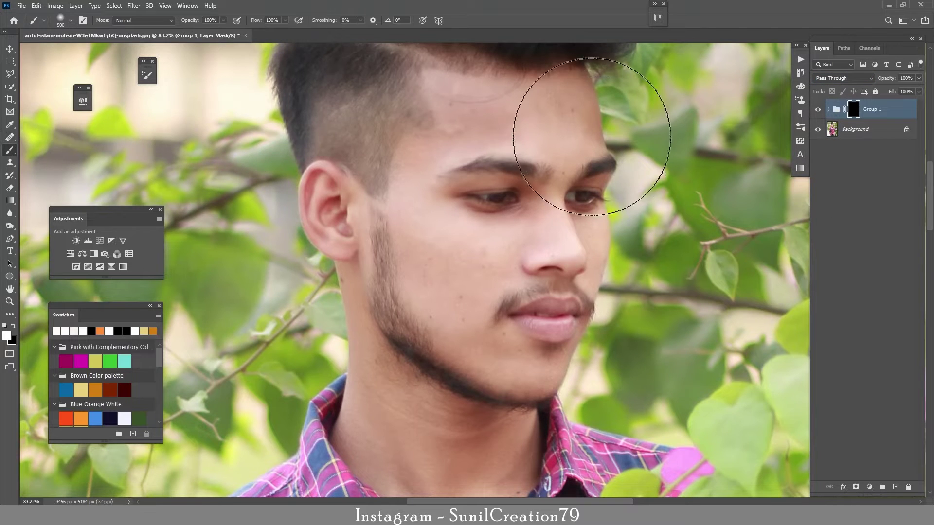
key("bracketright")
key("bracketright")
key("bracketright")
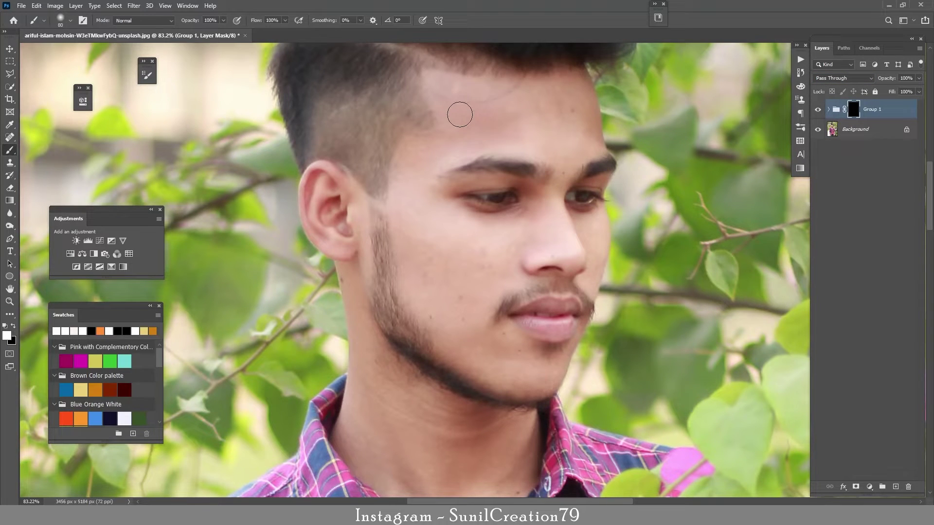
key("bracketleft")
left_click_drag(448, 192, 522, 189)
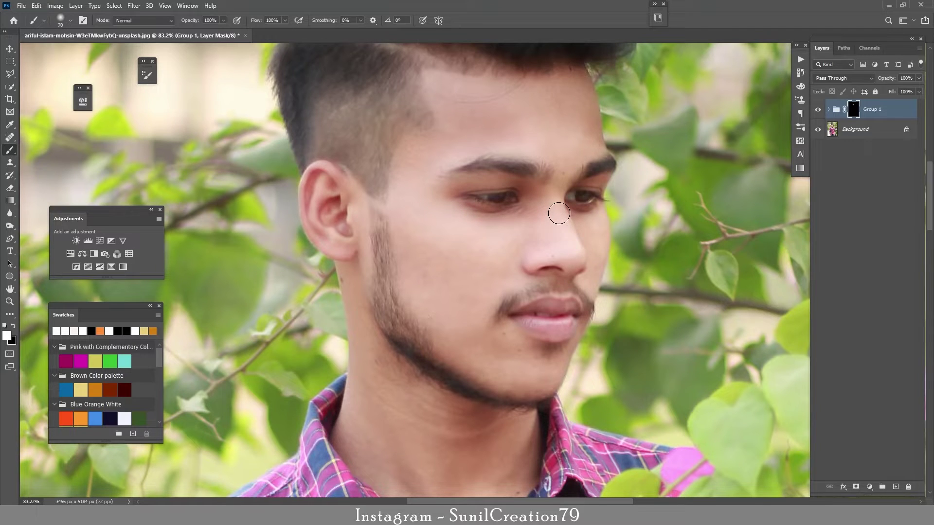
mouse_move(587, 260)
left_mouse_down()
mouse_move(588, 237)
mouse_move(569, 215)
left_mouse_up()
key("bracketleft")
key("bracketleft")
key("bracketleft")
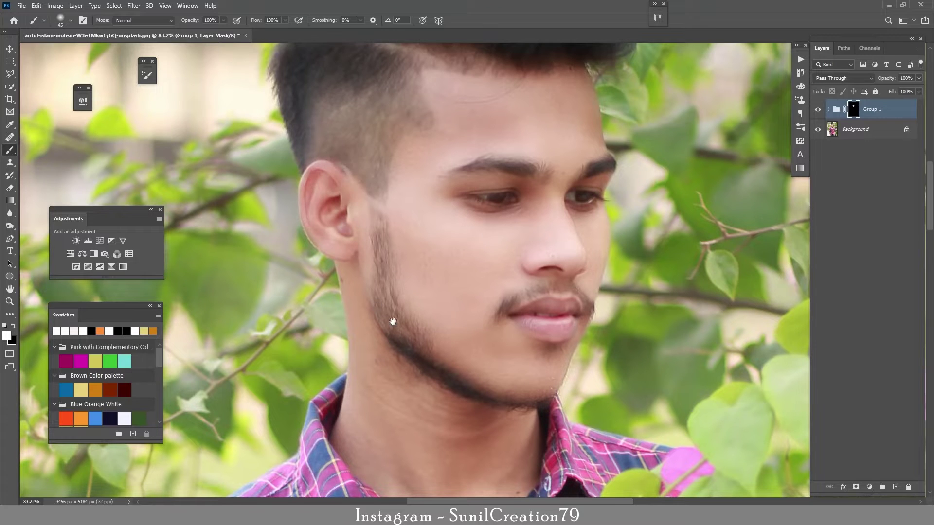
Paint white on the group mask over the neck and open collar area using a larger brush.
scroll(354, 187, "down", 3)
key("bracketright")
key("bracketright")
key("bracketright")
key("bracketright")
key("bracketright")
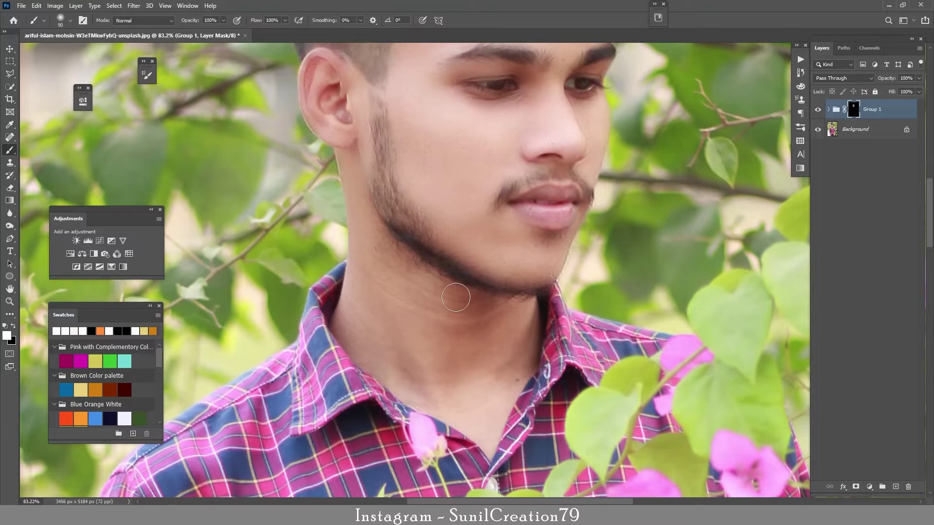
left_click_drag(464, 423, 478, 255)
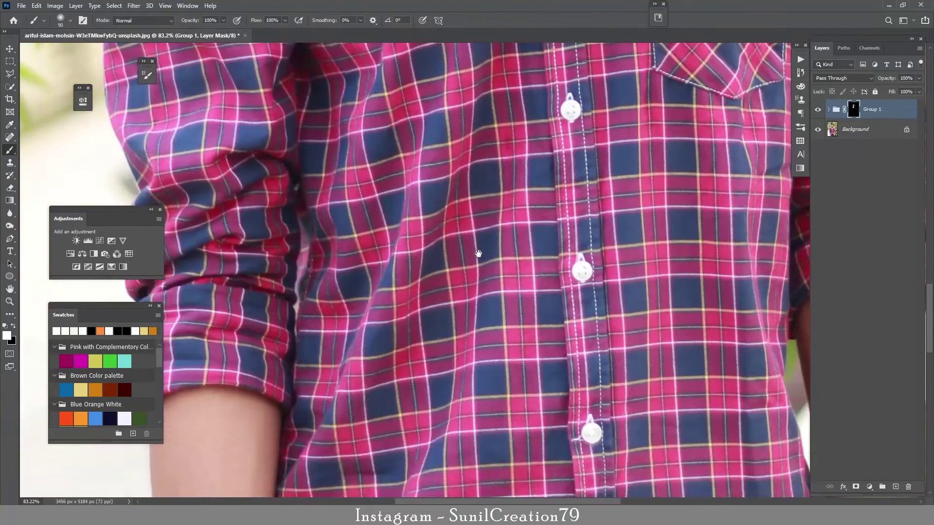
Paint the skin smoothing onto the subject's right forearm and hand on the group mask, adjusting the brush size to fit.
left_click_drag(301, 379, 384, 205)
key("bracketright")
key("bracketright")
key("bracketright")
scroll(381, 185, "down", 5)
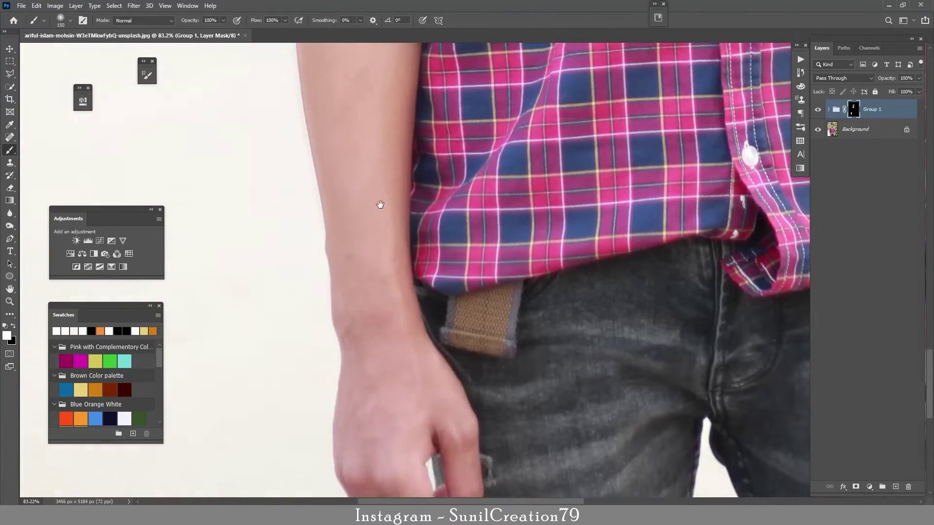
scroll(369, 195, "down", 5)
key("bracketleft")
key("bracketleft")
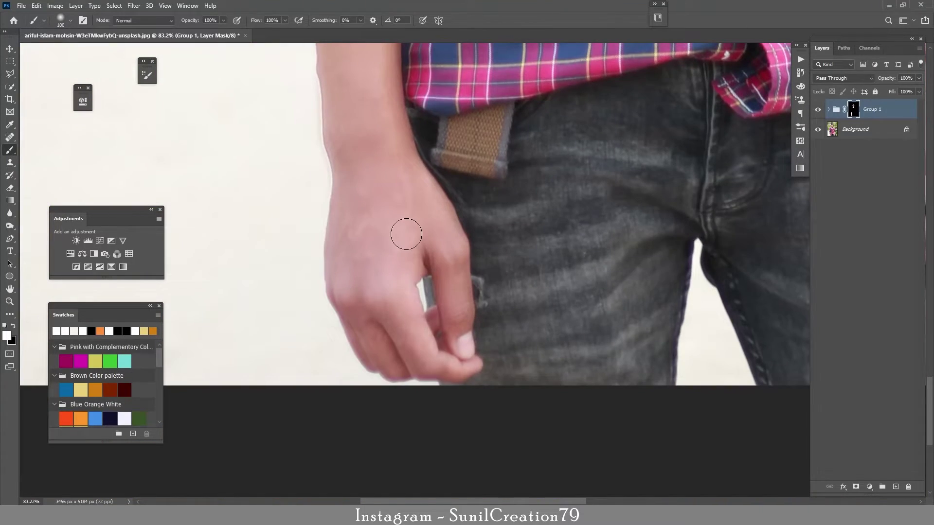
Paint the skin smoothing onto the subject's left hand and forearm up to the rolled sleeve.
left_click_drag(455, 209, 19, 399)
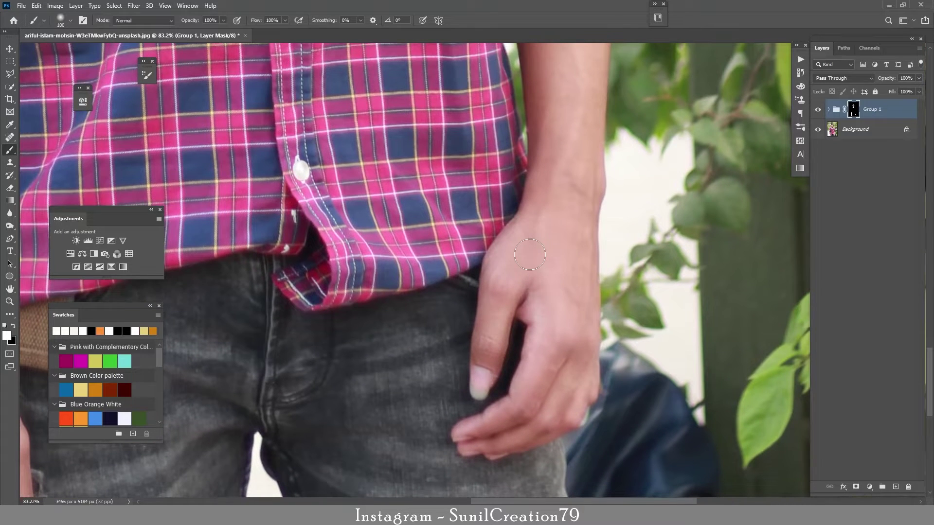
scroll(577, 323, "up", 4)
key("bracketright")
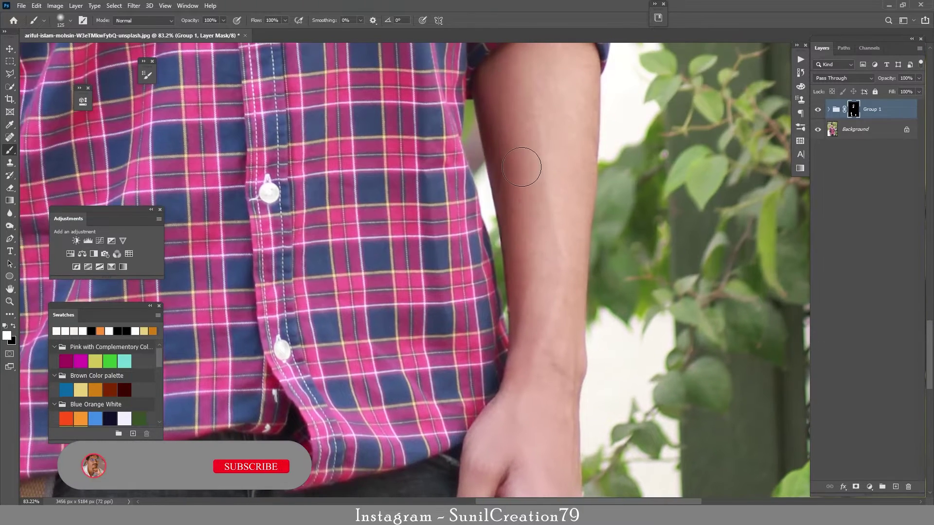
scroll(521, 163, "up", 3)
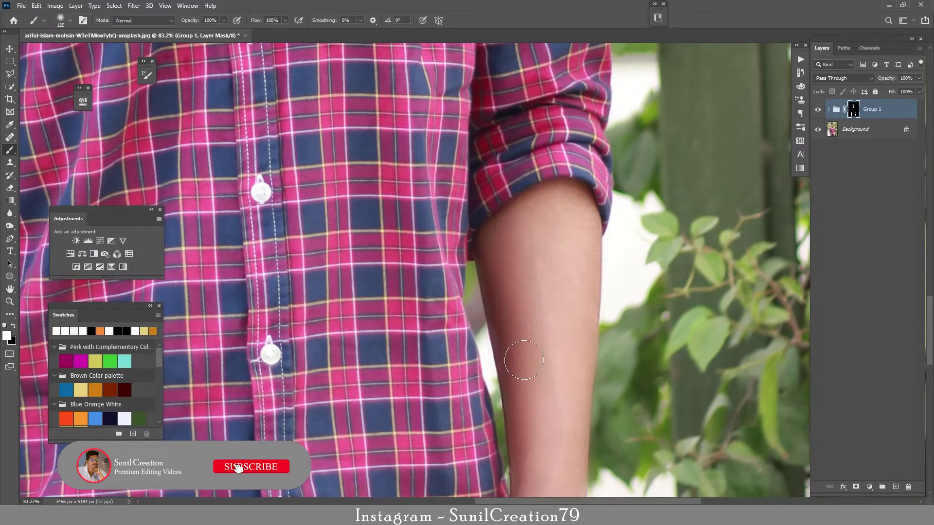
Duplicate the high-pass layer inside Group 1 to strengthen the skin detail, and collapse the group.
key("z")
key("ctrl+0")
left_click_drag(460, 193, 482, 196)
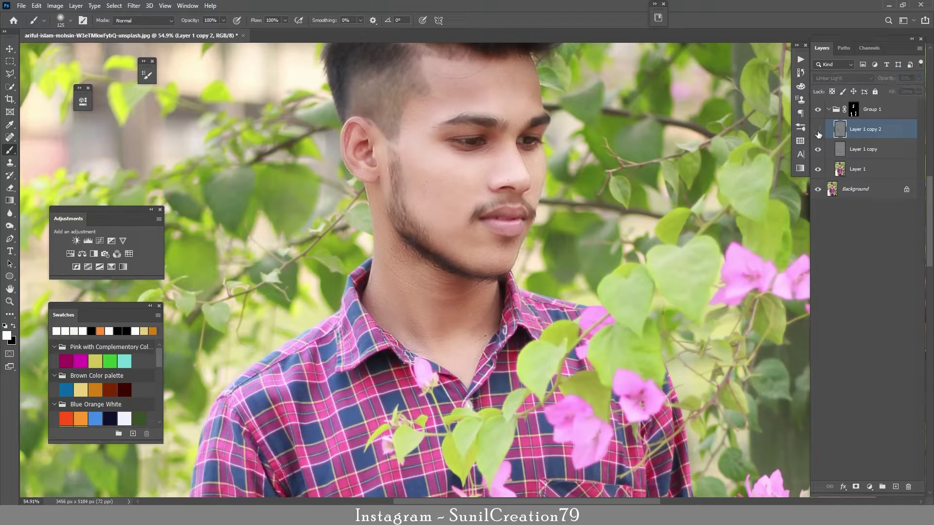
left_click(828, 111)
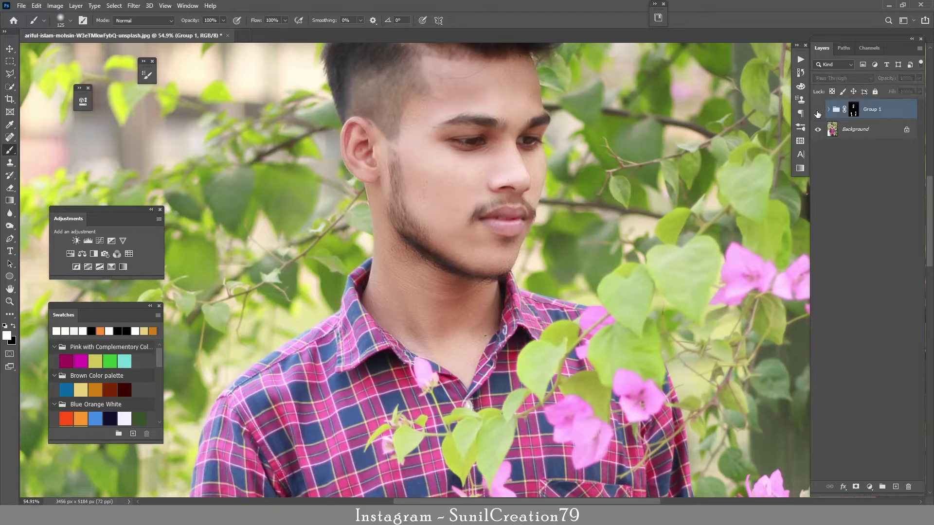
Add a Channel Mixer adjustment layer and, for the Blue output channel, set Green to +100% and Blue to 0%.
mouse_move(453, 191)
left_mouse_down()
mouse_move(409, 204)
mouse_move(503, 226)
mouse_move(469, 227)
mouse_move(479, 227)
left_mouse_up()
left_click(869, 487)
left_click(875, 428)
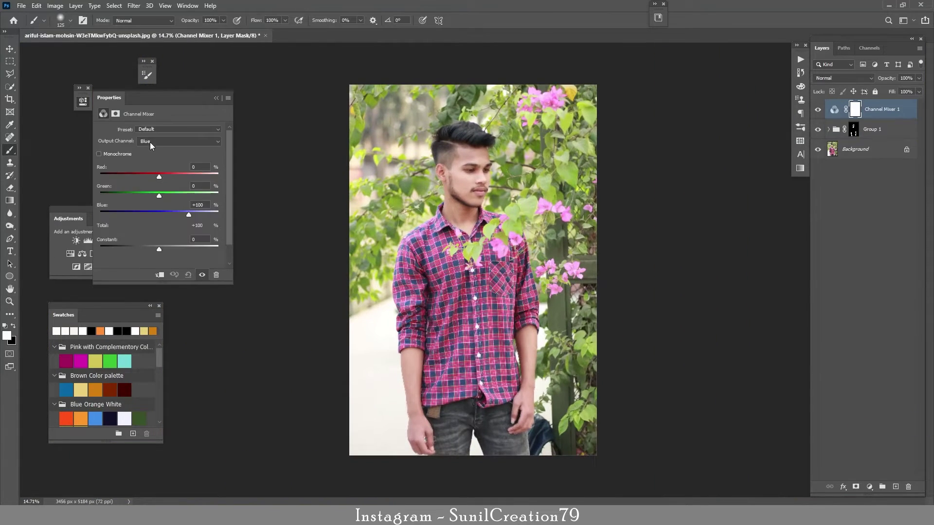
type("100")
key("Tab")
type("0")
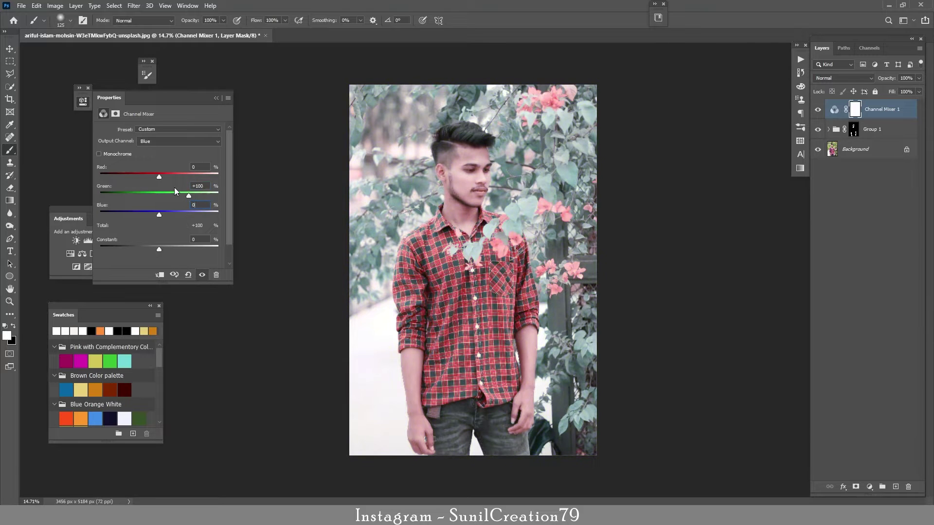
left_click(157, 143)
left_click(173, 168)
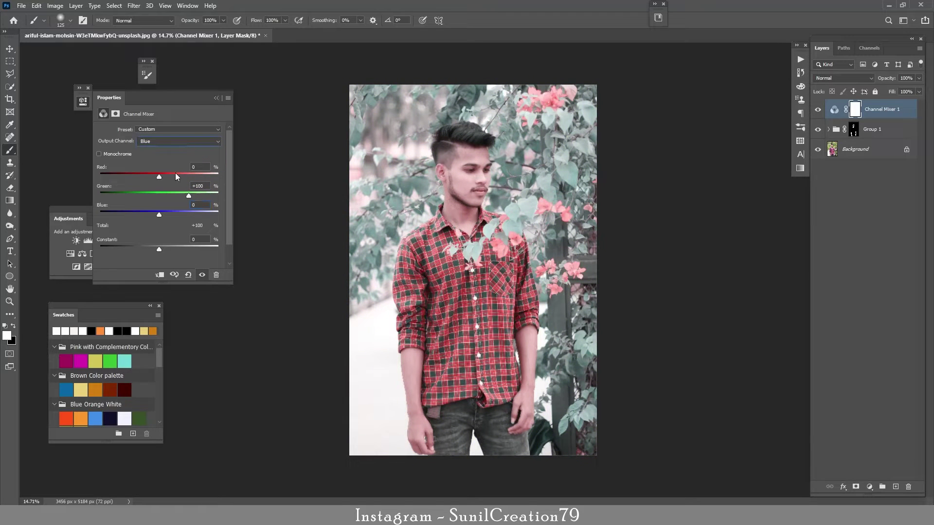
left_click(216, 99)
Add a Selective Color adjustment layer and set Reds to Cyan -34, Magenta -25, Yellow +11 and Black +22.
left_click(869, 486)
left_click(878, 490)
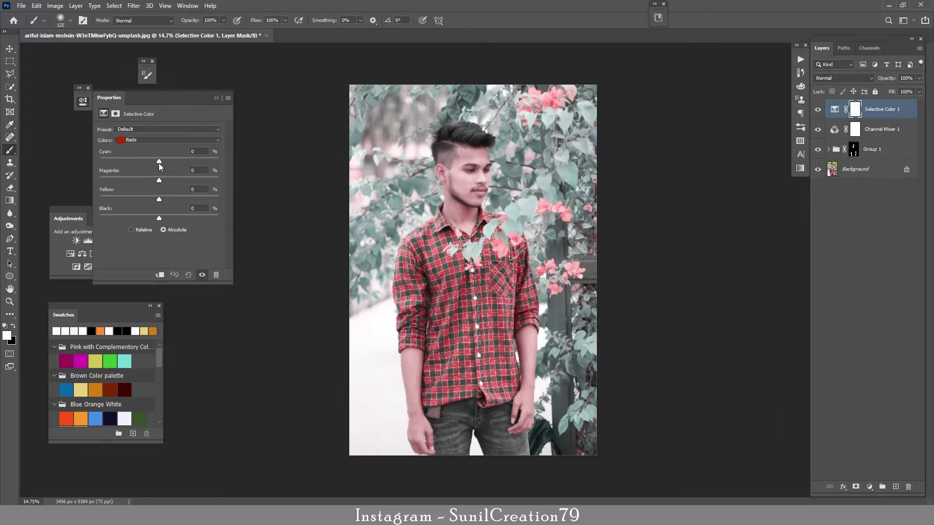
left_click_drag(159, 161, 144, 180)
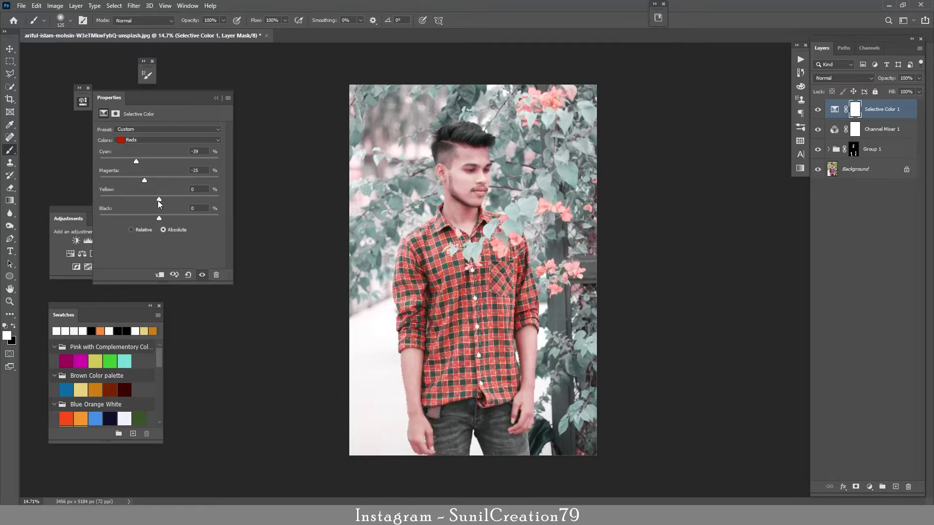
left_click_drag(158, 218, 169, 219)
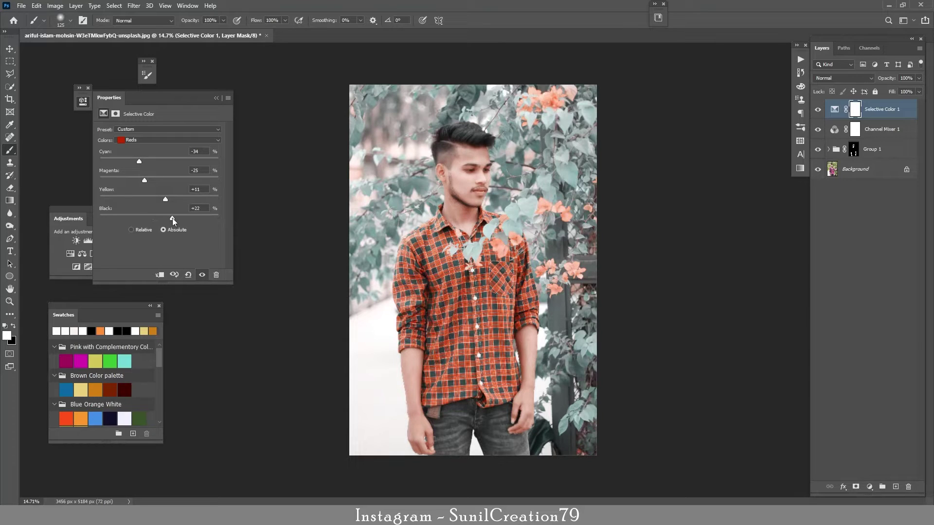
left_click(217, 98)
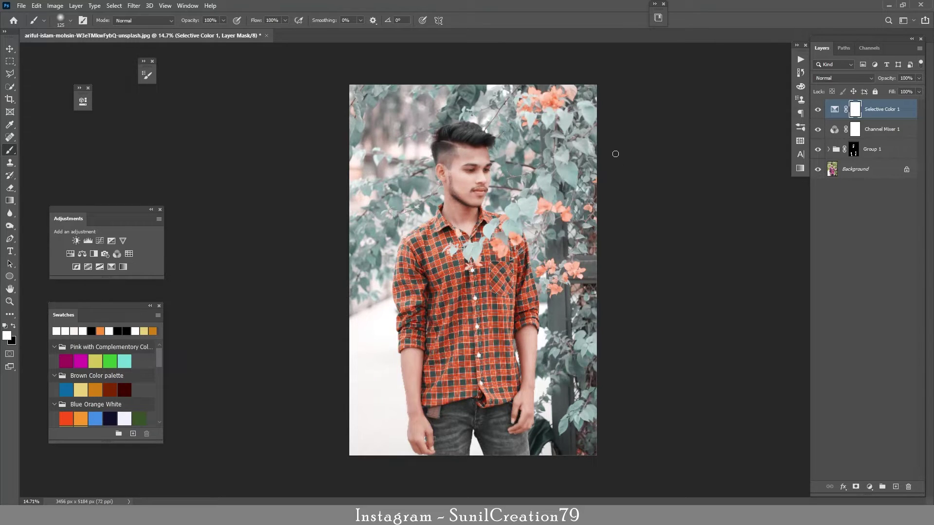
Stamp all visible layers into a new merged layer above the Selective Color adjustment.
left_click_drag(473, 189, 514, 201)
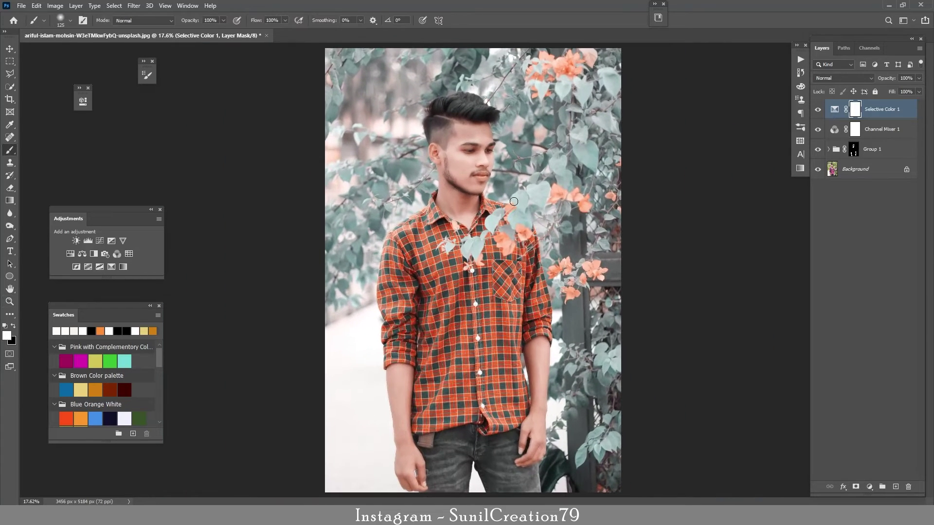
left_click(870, 487)
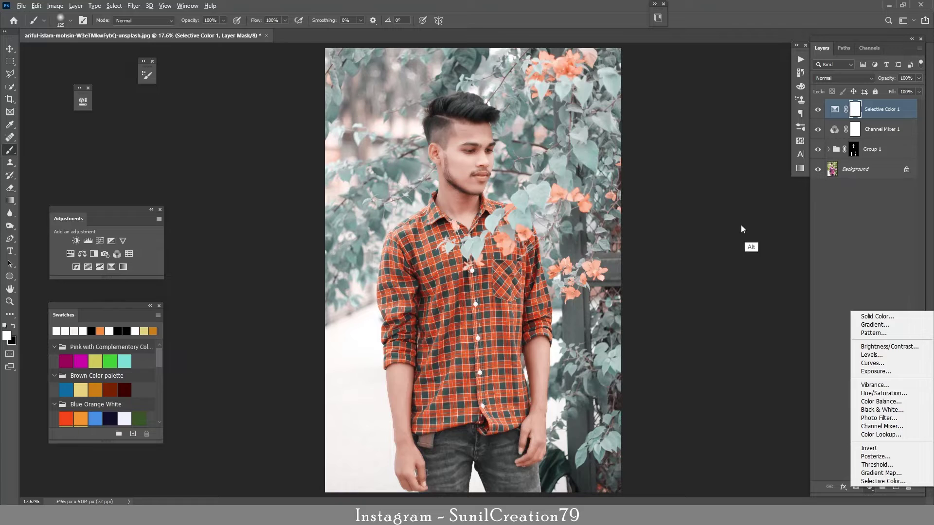
key("Escape")
left_click(574, 317, "alt")
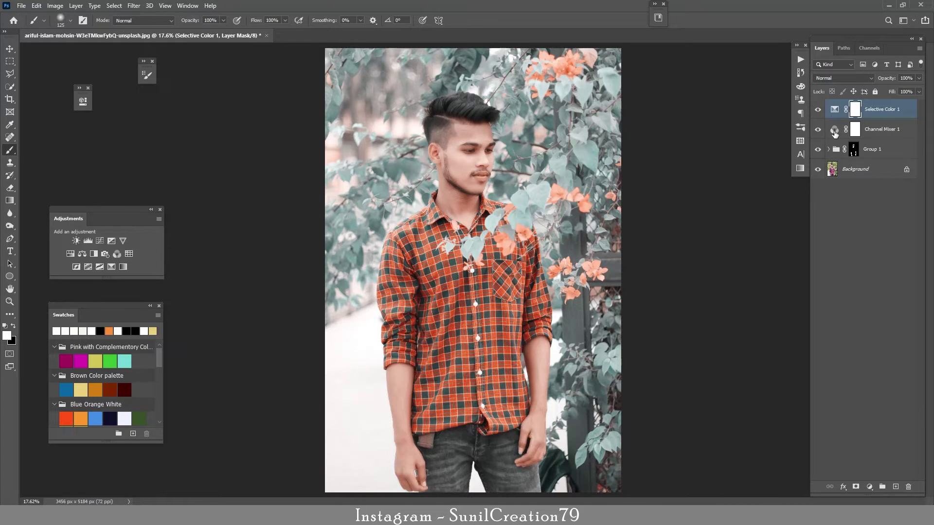
key("ctrl+shift+alt+e")
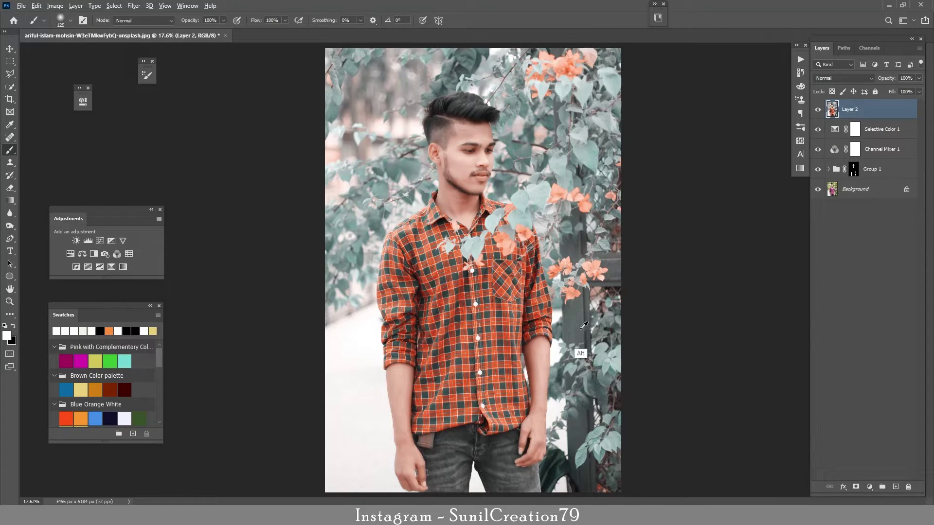
Sample the dark grey tone of the fence post and add a Gradient Map adjustment layer above the merged layer.
left_click(577, 345, "alt")
left_click(869, 486)
left_click(827, 460)
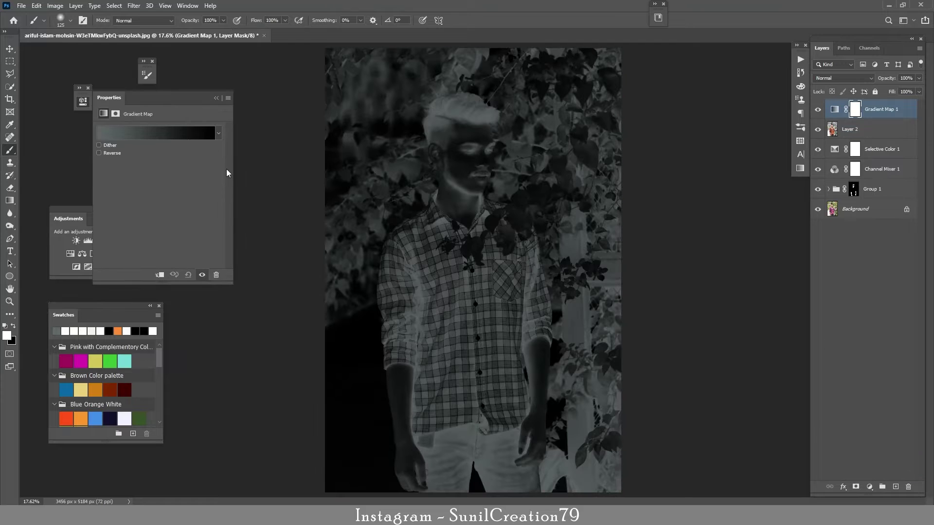
Open the Gradient Map's gradient for editing and load the Foreground to Transparent preset from Basics.
left_click(179, 139)
left_click_drag(217, 241, 207, 258)
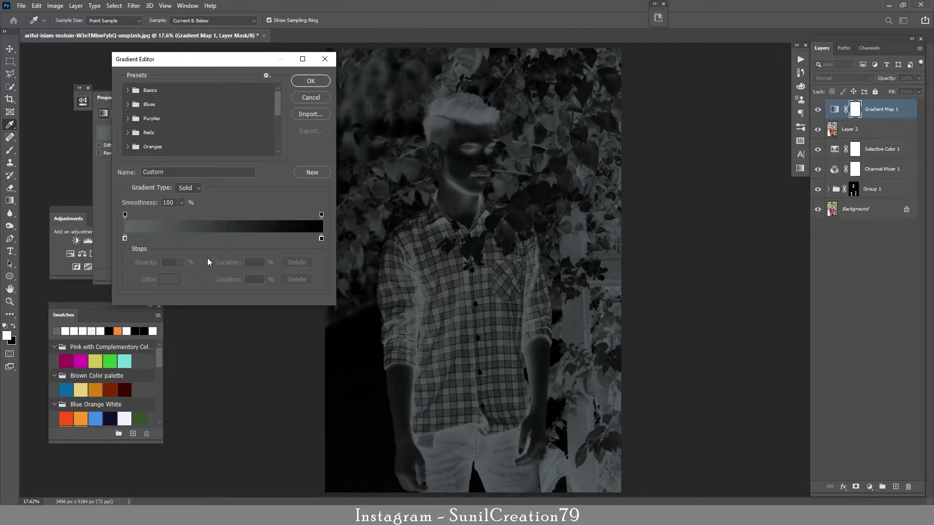
left_click_drag(321, 239, 316, 262)
left_click_drag(126, 239, 322, 241)
left_click(127, 90)
left_click(156, 105)
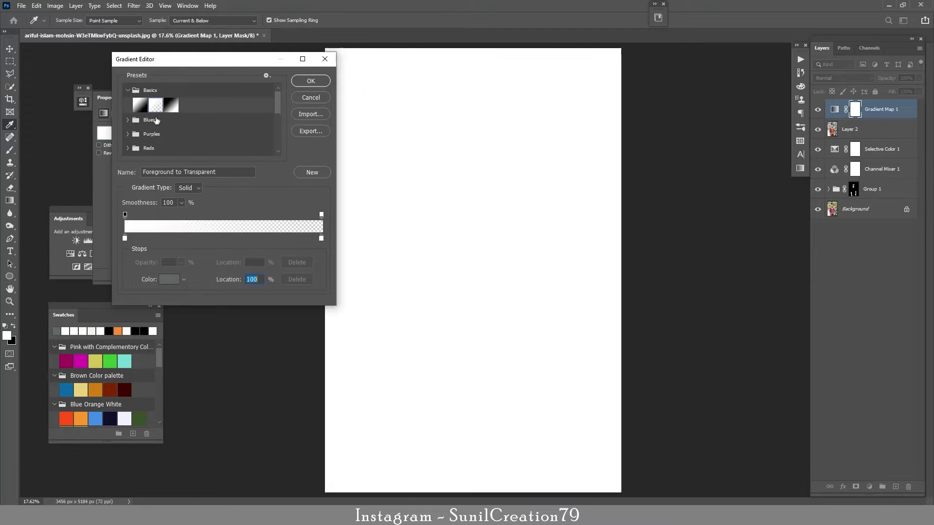
Remove the gradient's starting colour stop and set the remaining end stop to the sampled grey 5f6868.
left_click_drag(128, 239, 333, 248)
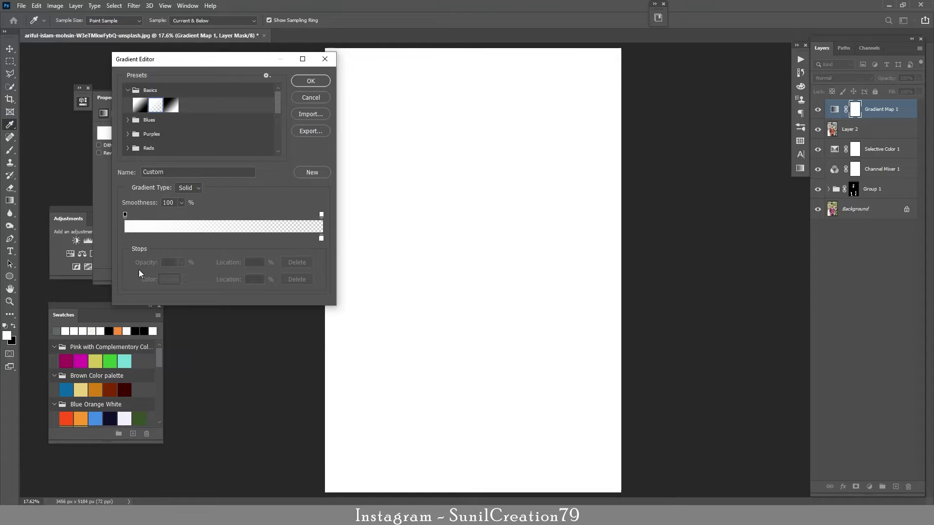
left_click_drag(125, 214, 136, 209)
double_click(322, 238)
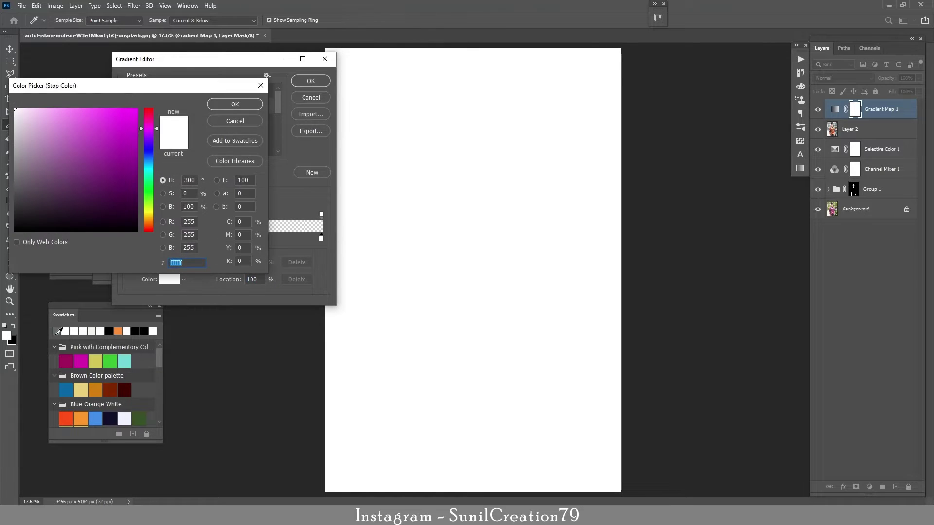
type("5f6868")
left_click(235, 106)
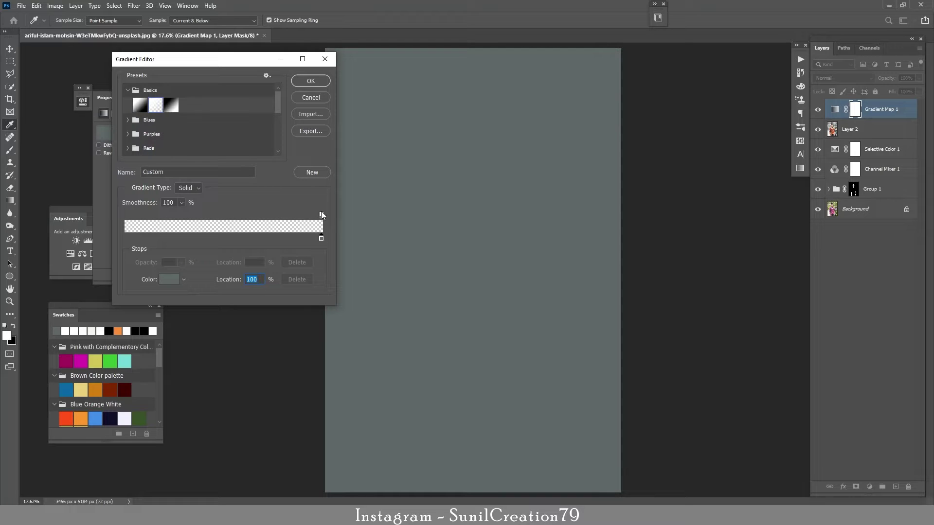
Set the gradient's end opacity stop to 100% and accept the solid grey gradient.
left_click(321, 215)
left_click(321, 239)
left_click(321, 215)
type("100")
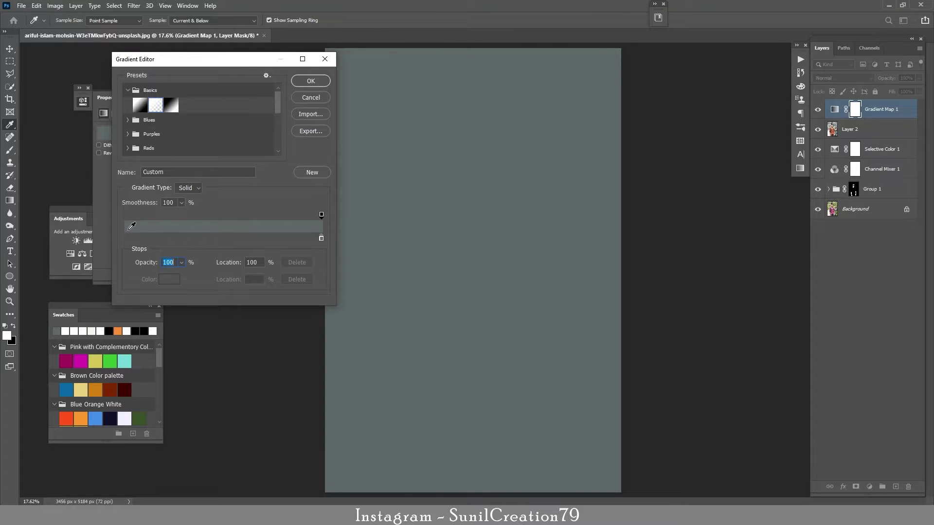
left_click(313, 82)
Set the Gradient Map layer to Luminosity blending with 20% fill and invert its mask to black.
left_click(818, 109)
left_click(818, 110)
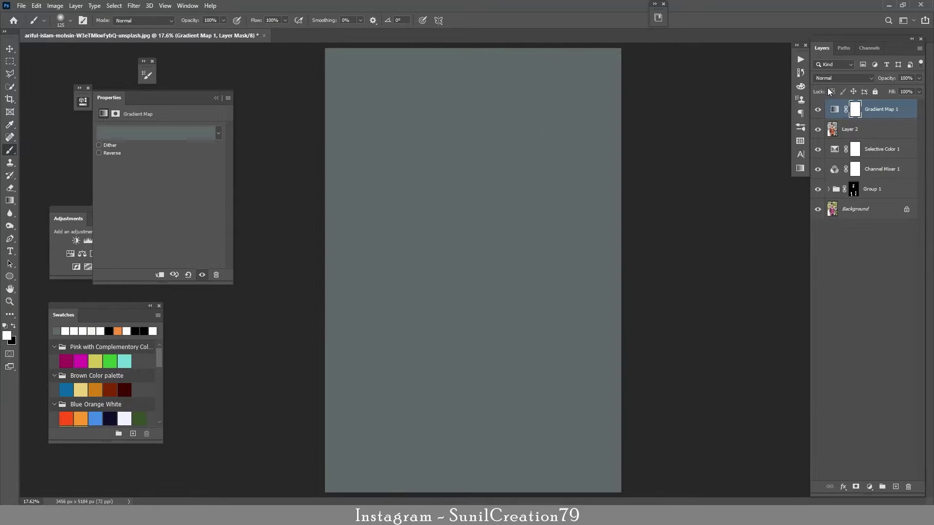
left_click(837, 78)
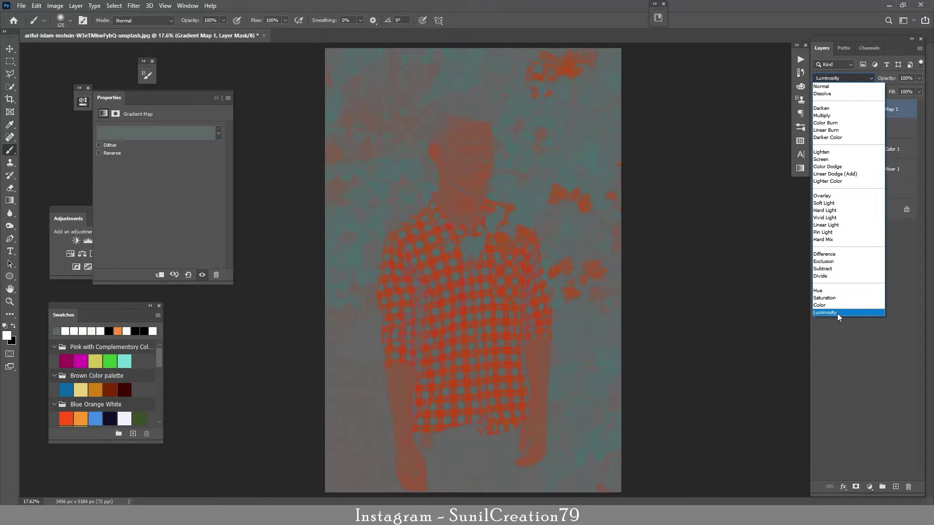
left_click(836, 312)
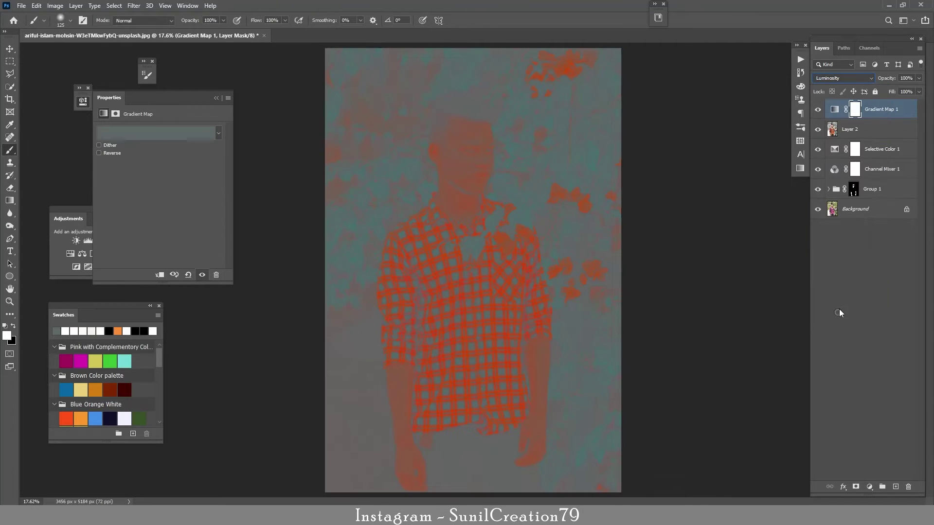
mouse_move(892, 92)
left_mouse_down()
mouse_move(878, 94)
mouse_move(891, 95)
left_mouse_up()
left_click(855, 110)
key("ctrl+i")
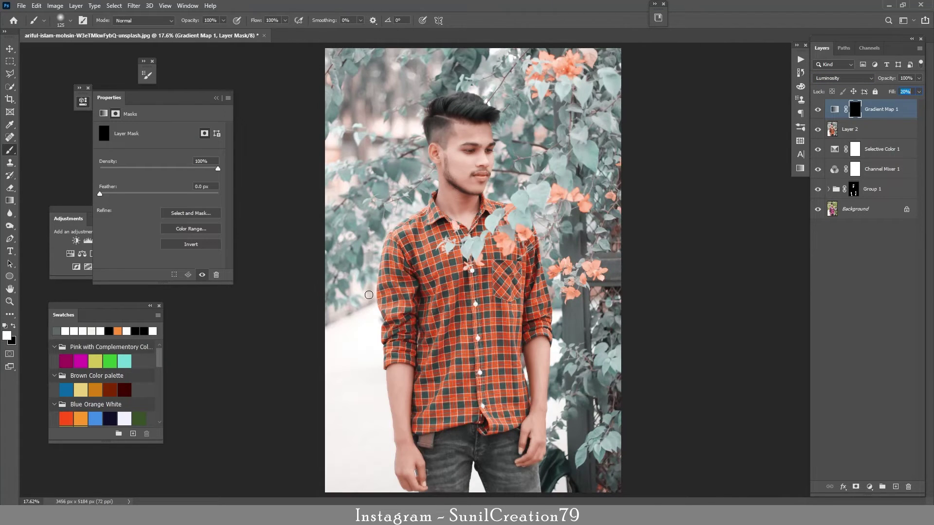
Paint white with a 250 px brush on the Gradient Map mask over the bright path and background, and compare with the layer hidden.
key("bracketright")
key("bracketright")
key("bracketright")
key("bracketright")
mouse_move(364, 317)
left_mouse_down()
mouse_move(372, 324)
mouse_move(342, 365)
mouse_move(372, 365)
mouse_move(390, 481)
mouse_move(362, 404)
mouse_move(336, 482)
left_mouse_up()
mouse_move(563, 346)
left_mouse_down()
mouse_move(558, 302)
mouse_move(561, 480)
left_mouse_up()
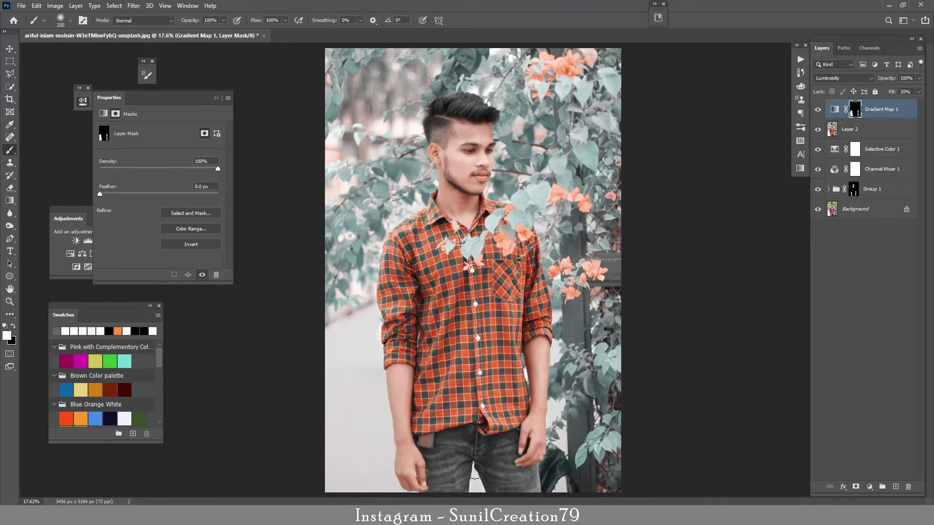
mouse_move(365, 141)
left_mouse_down()
mouse_move(393, 111)
mouse_move(408, 114)
mouse_move(416, 154)
mouse_move(368, 155)
mouse_move(346, 168)
mouse_move(332, 139)
left_mouse_up()
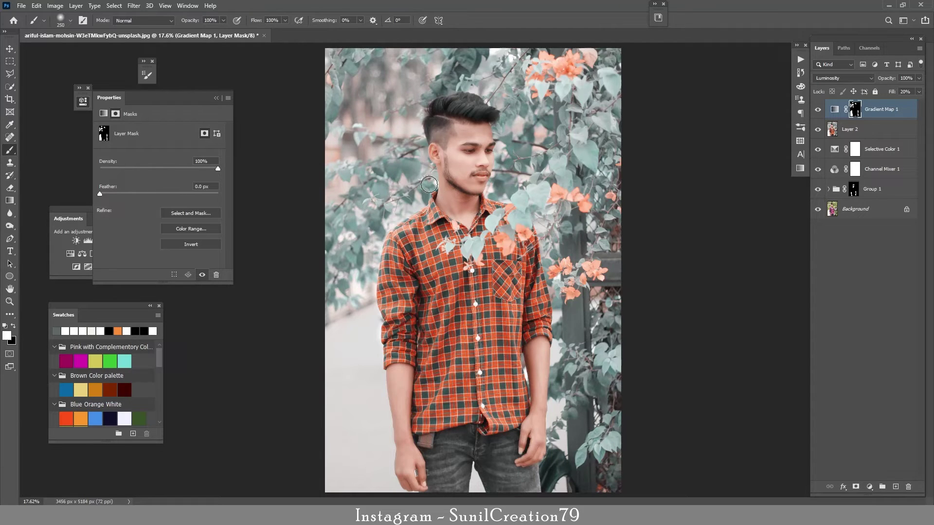
key("bracketleft")
key("bracketleft")
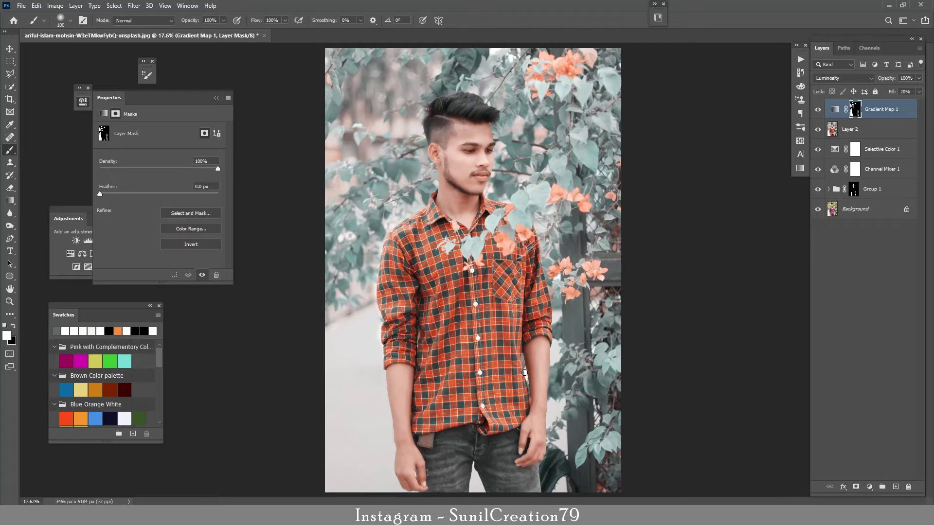
left_click(819, 112)
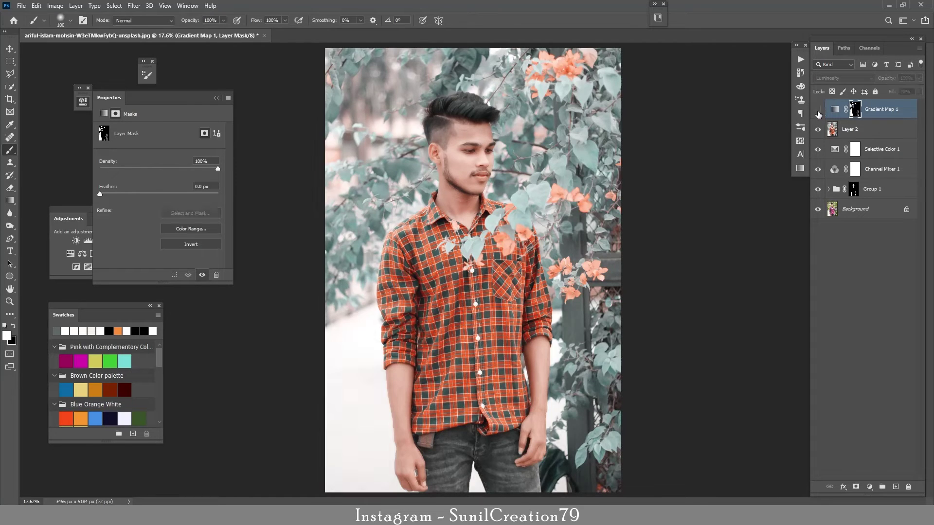
left_click(818, 112)
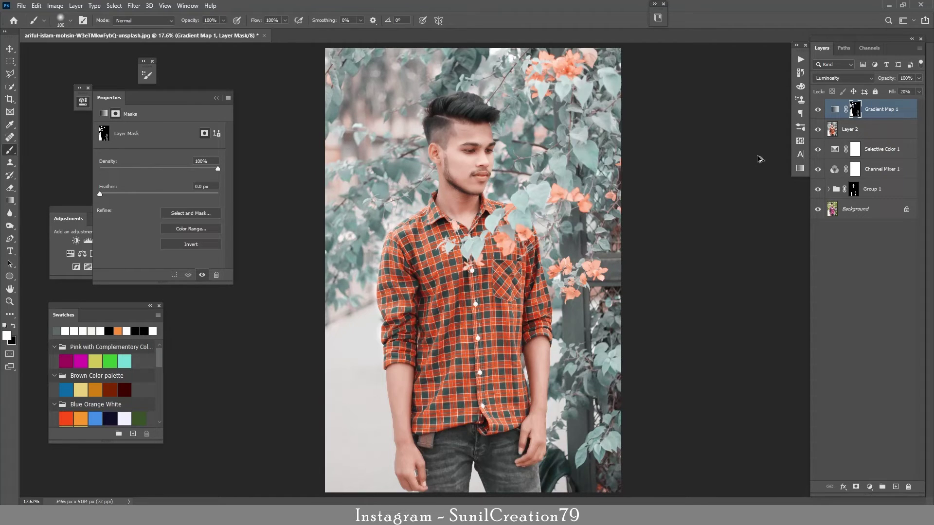
Stamp all visible layers into a new layer, start the Camera Raw filter on it and set Temperature to -3.
key("ctrl+alt+shift+e")
left_click(134, 5)
left_click(161, 68)
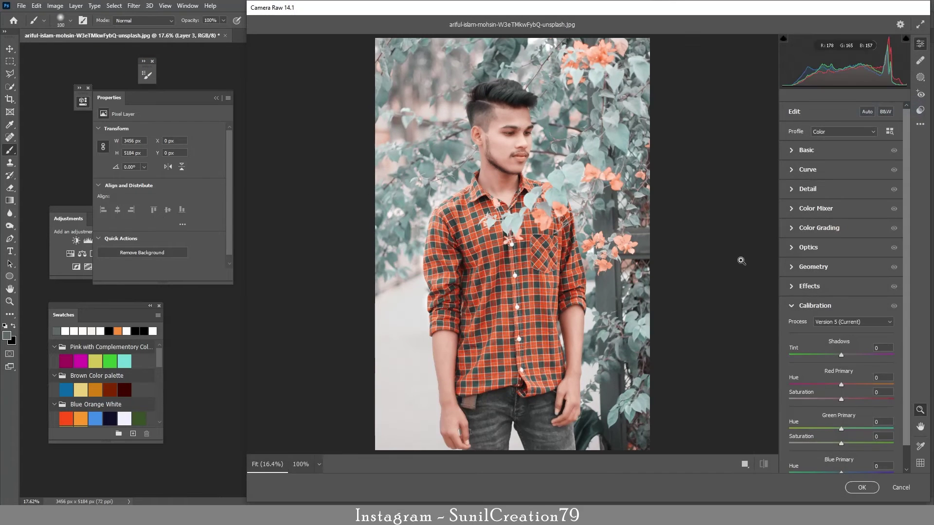
left_click(817, 151)
left_click(881, 181)
type("-10")
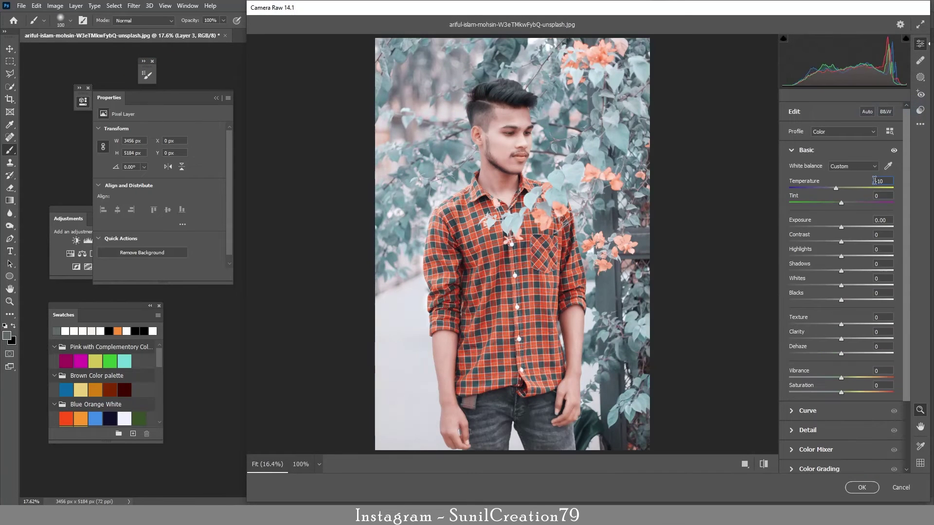
key("shift+Up")
key("Down")
key("Down")
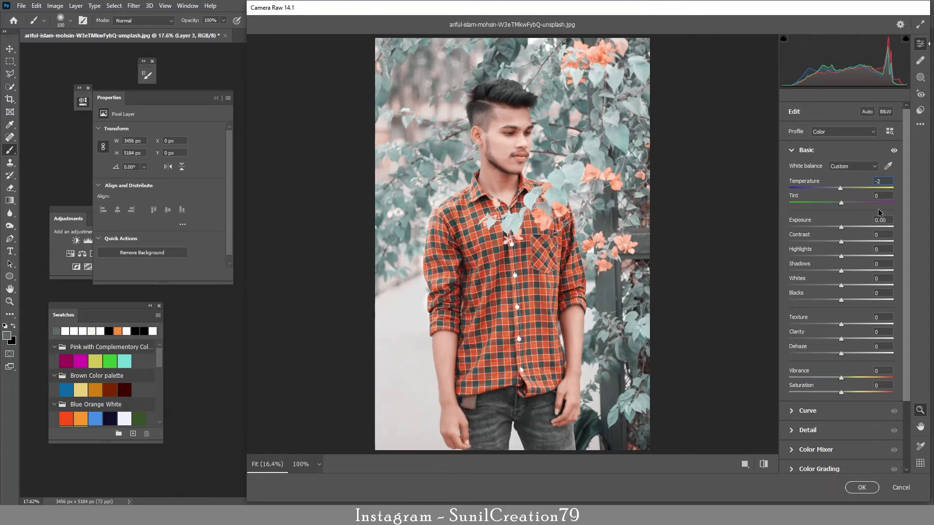
key("Down")
Set Tint +3, Exposure -0.10, Contrast -3, Highlights -55, Shadows +18 and Blacks -15 in the Basic settings, and slightly raise Vibrance.
key("Tab")
key("Tab")
key("Down")
key("Down")
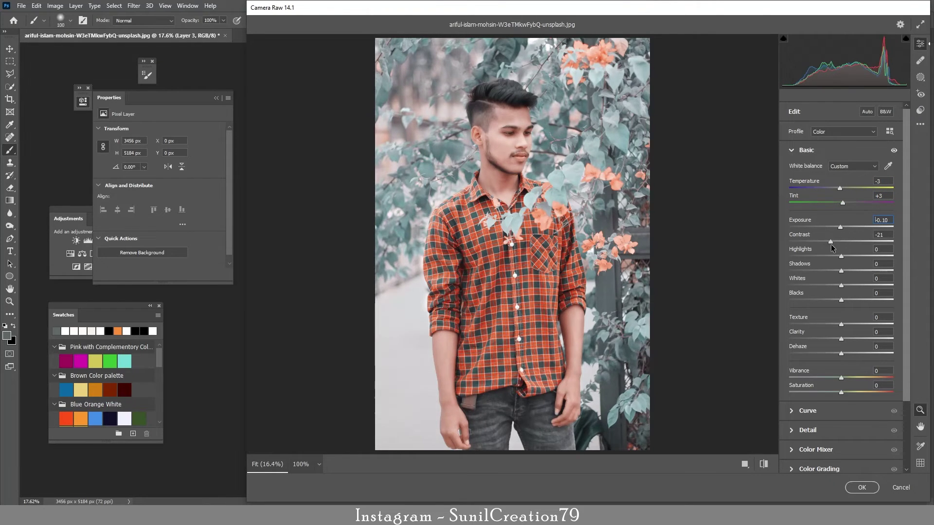
left_click_drag(841, 242, 834, 301)
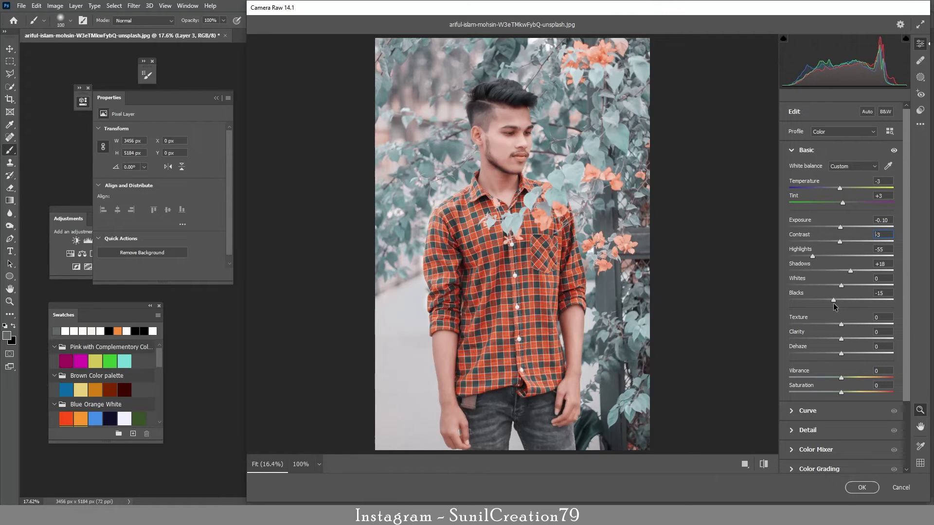
mouse_move(841, 380)
left_mouse_down()
mouse_move(833, 381)
mouse_move(847, 383)
left_mouse_up()
mouse_move(840, 329)
left_mouse_down()
mouse_move(858, 329)
mouse_move(839, 327)
left_mouse_up()
Slightly raise the Oranges luminance and fine-tune the Reds in the Color Mixer.
left_click(841, 451)
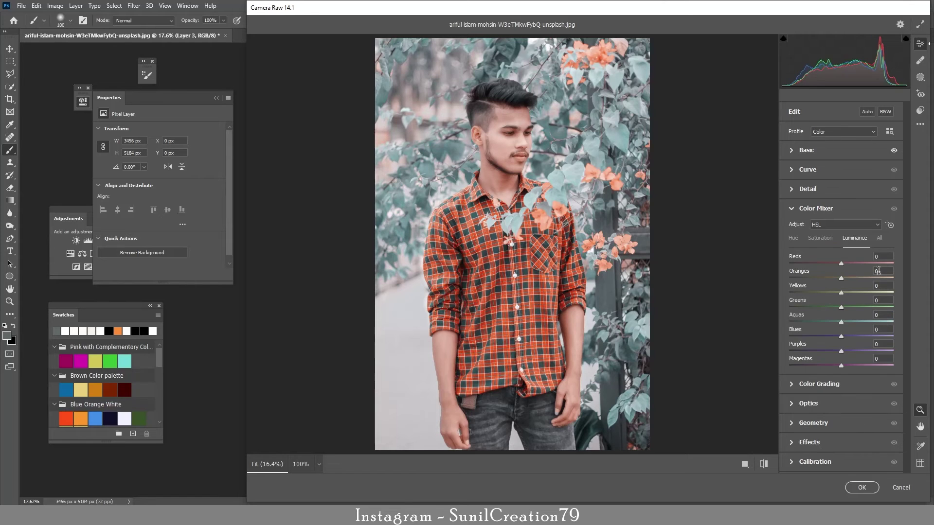
mouse_move(840, 279)
left_mouse_down()
mouse_move(851, 282)
mouse_move(836, 278)
mouse_move(848, 276)
mouse_move(844, 263)
left_mouse_up()
left_click(818, 387)
Calibrate Blue Primary Saturation to +20, Red Primary Hue to +11 and Red Primary Saturation to +2, and apply the filter.
scroll(822, 390, "down", 3)
left_click(816, 461)
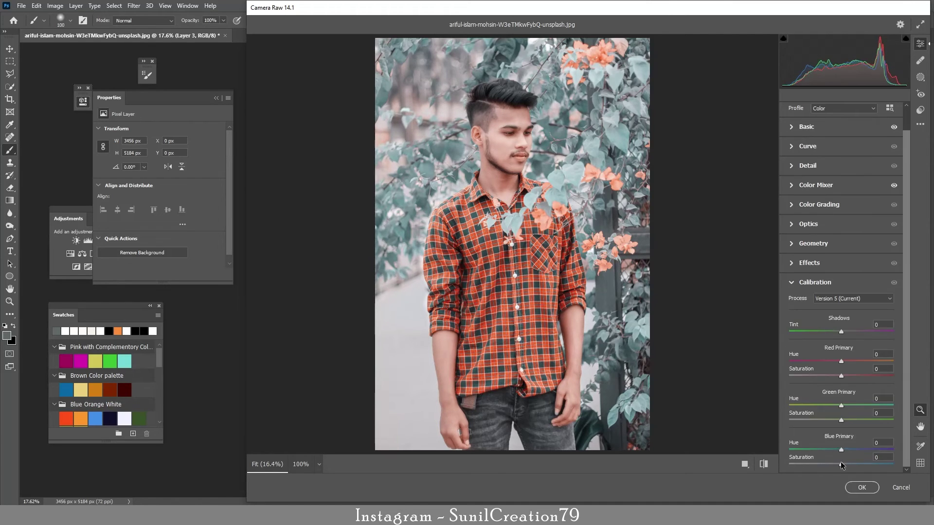
left_click_drag(842, 464, 853, 463)
left_click_drag(841, 376, 847, 363)
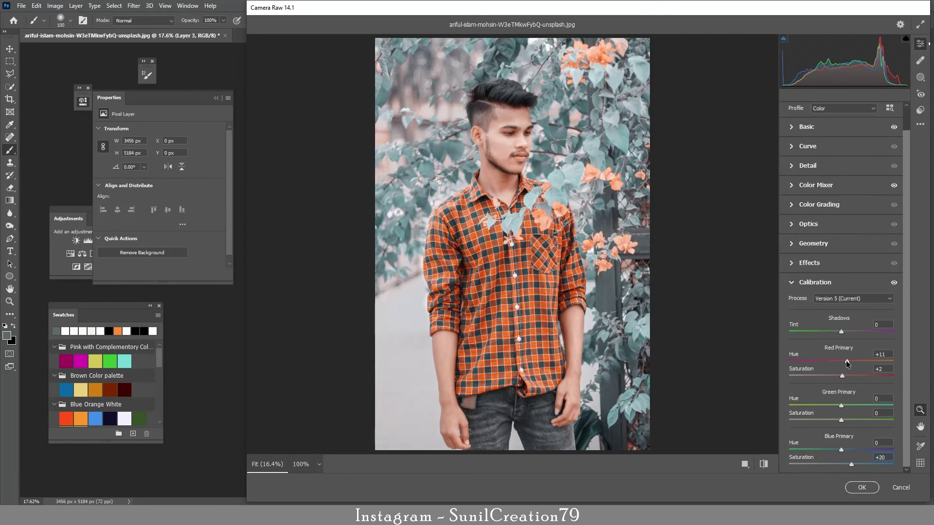
left_click(866, 488)
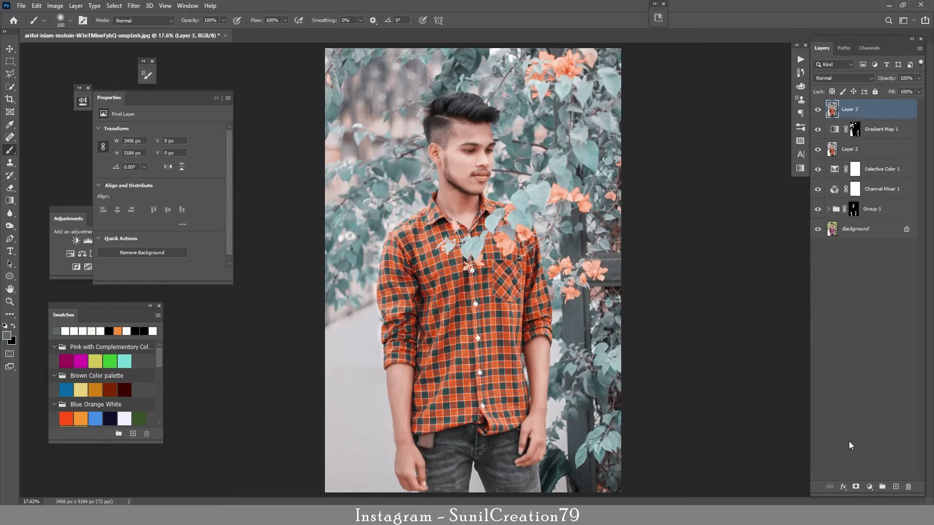
Apply the Camera Raw filter again to the stamped layer with Grain 31 and Vignetting -20.
left_click(133, 5)
left_click(156, 69)
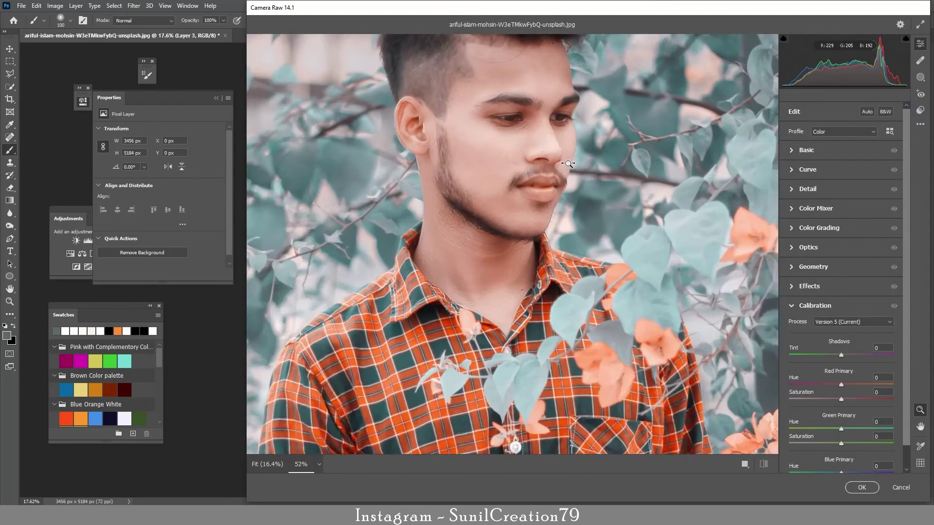
scroll(568, 164, "up", 2)
left_click(798, 287)
left_click_drag(790, 309, 830, 330)
scroll(638, 252, "down", 8)
double_click(801, 287)
left_click(671, 295)
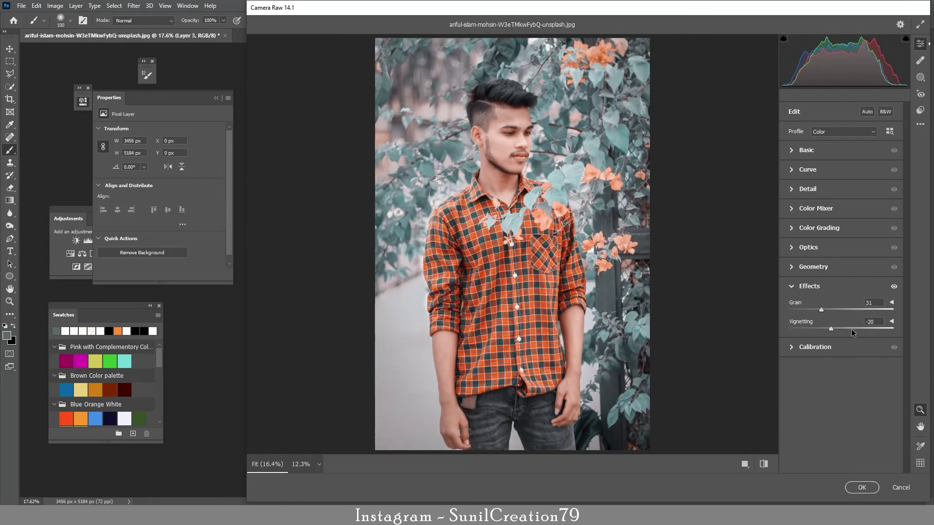
left_click(860, 488)
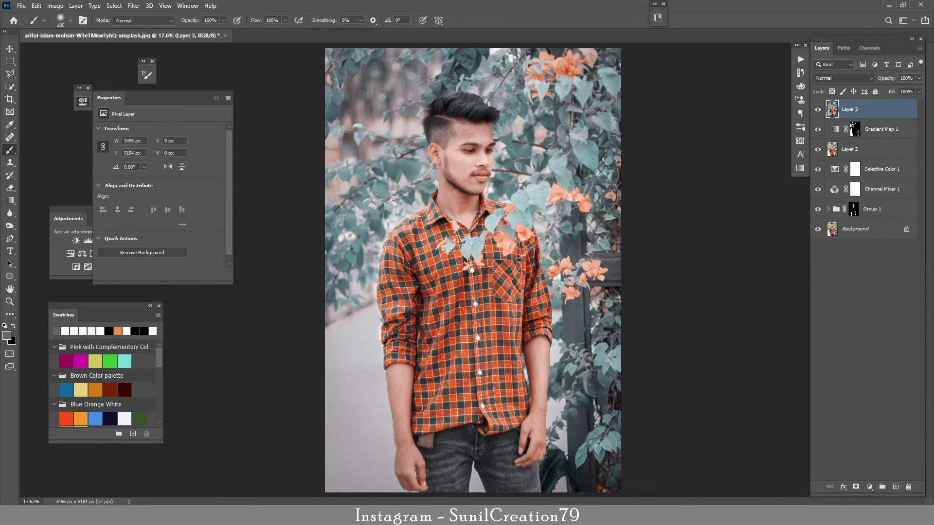
Add a Color Balance adjustment layer that shifts the Shadows slightly toward cyan and sets Yellow–Blue to +5.
key("z")
left_click_drag(572, 186, 553, 194)
left_click(869, 487)
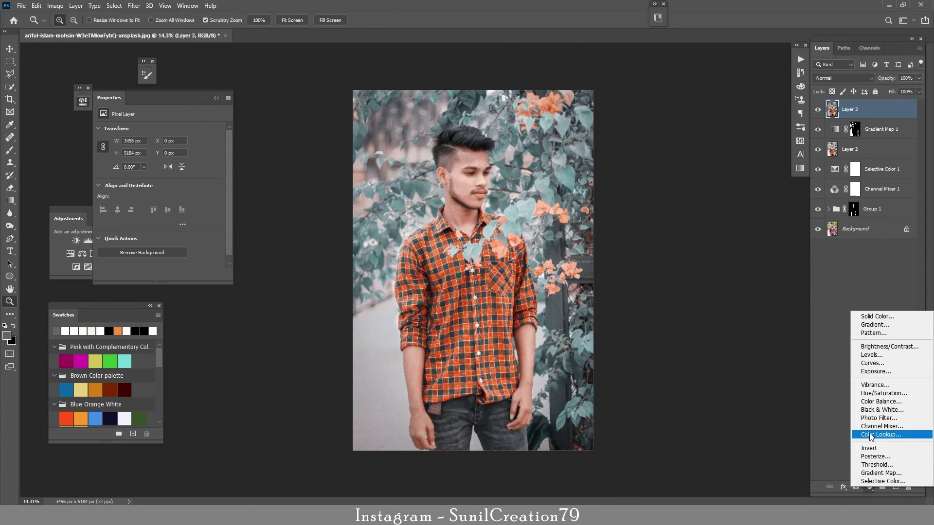
left_click(866, 402)
left_click(166, 130)
left_click(146, 140)
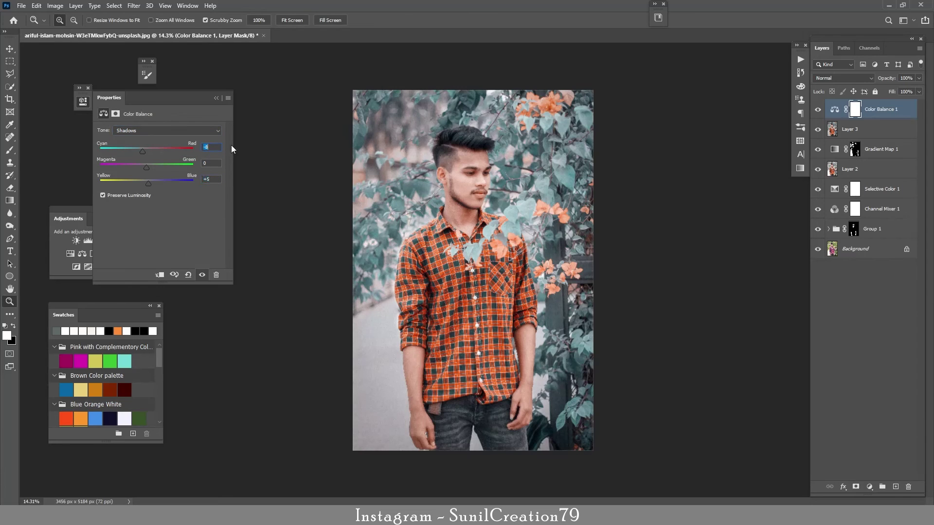
left_click(217, 97)
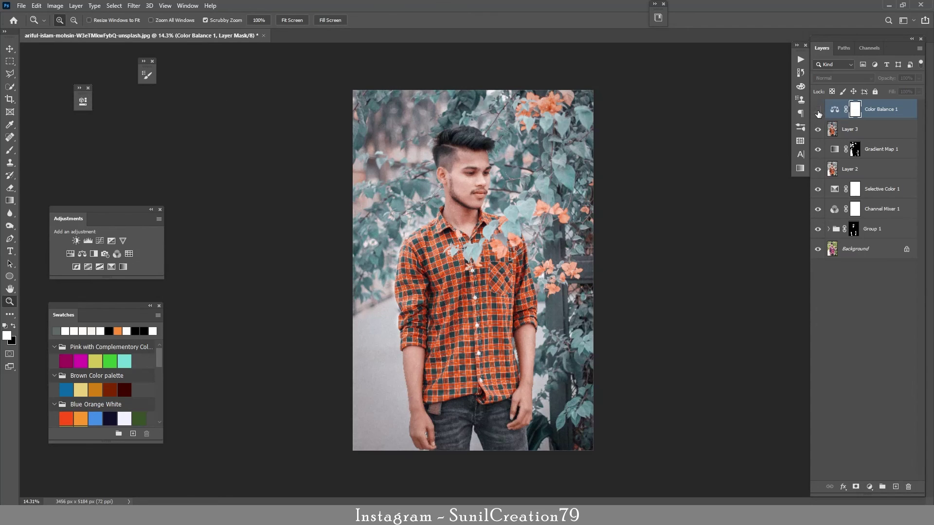
Compare the finished colour grade with the original Background photo by hiding and restoring all the layers above it.
left_click_drag(684, 179, 758, 172)
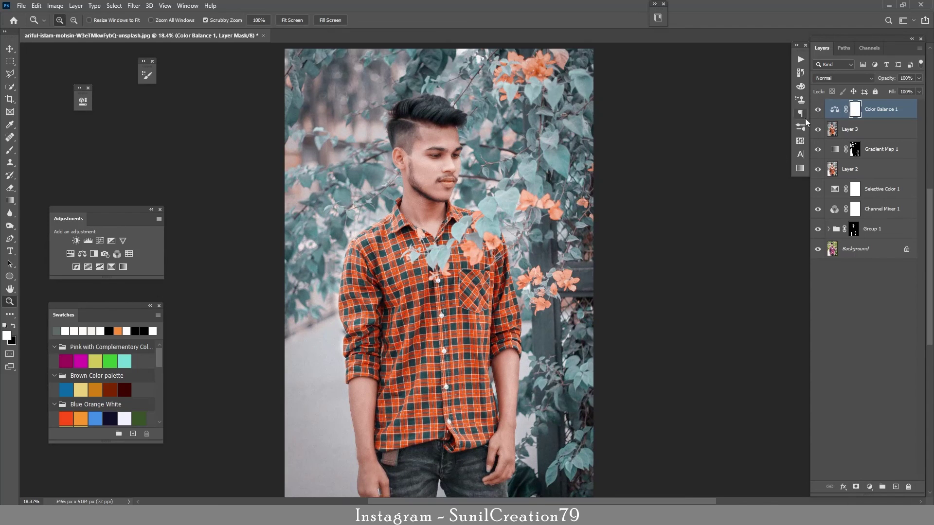
left_click_drag(676, 166, 663, 197)
left_click(818, 251, "alt")
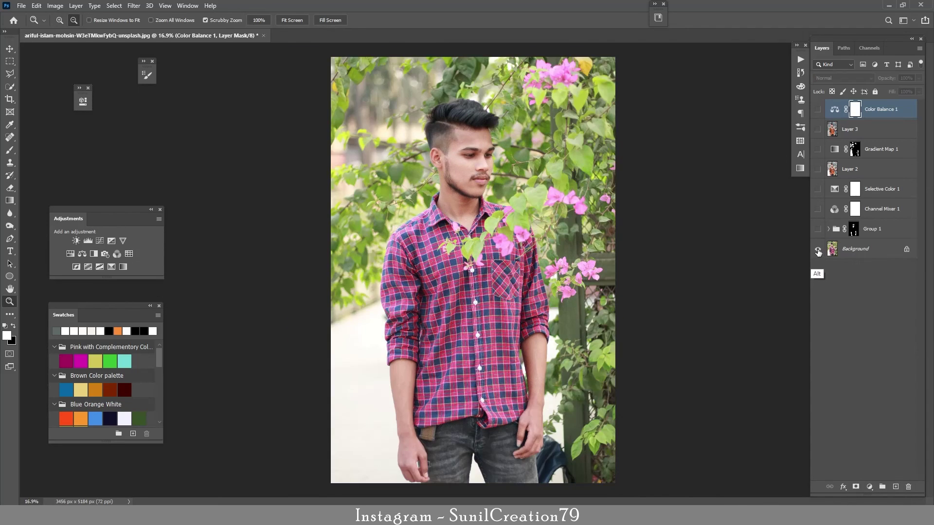
left_click(817, 250, "alt")
left_click(817, 250, "alt")
left_click(817, 250, "alt")
left_click(817, 249, "alt")
left_click(817, 249, "alt")
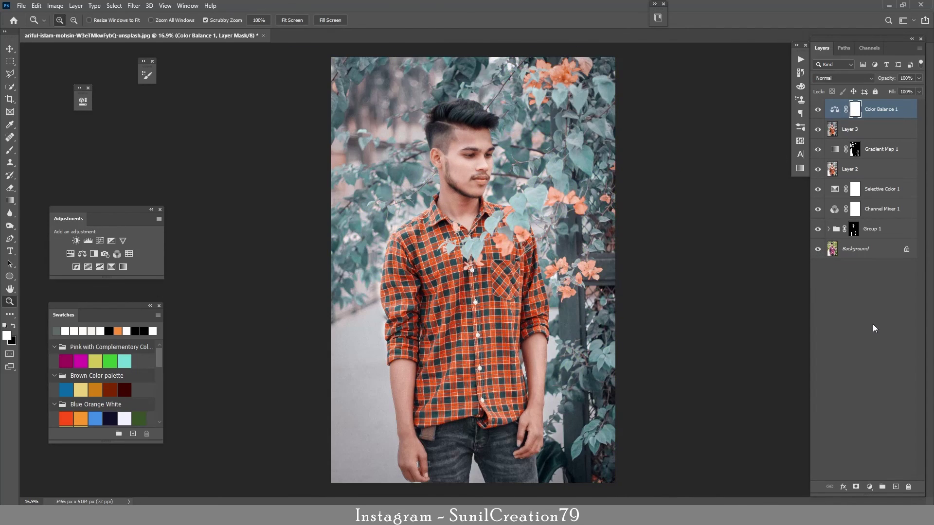